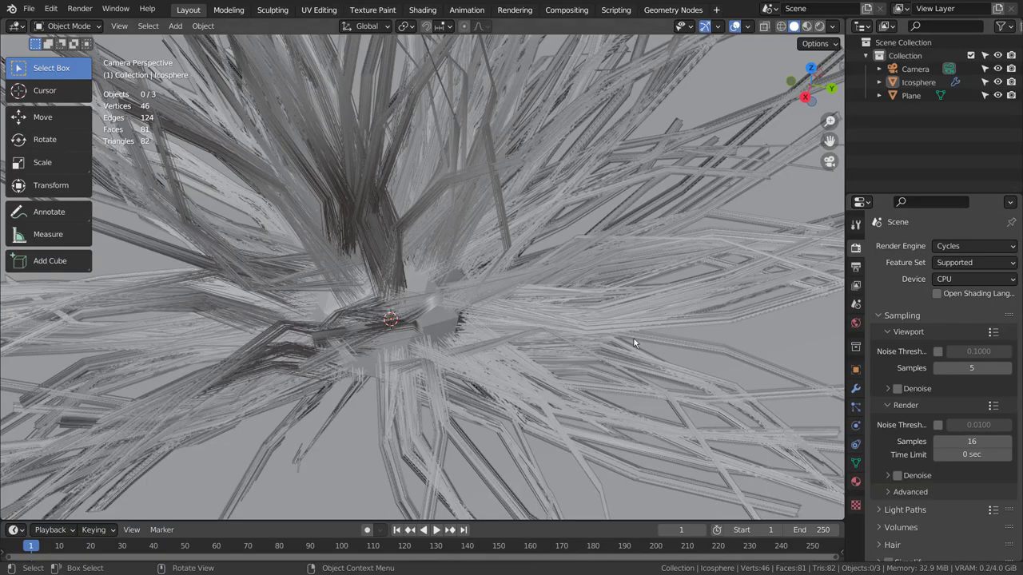
# Step: Hide the ground plane so the hair ball is unobstructed
pyautogui.moveTo(659, 354); pyautogui.dragTo(517, 310, button='middle')
pyautogui.click(719, 335)
pyautogui.press('h')
pyautogui.moveTo(674, 346); pyautogui.dragTo(763, 53, button='middle')
# Step: Switch to Material Preview shading and frame the view on the icosphere
pyautogui.click(805, 27)
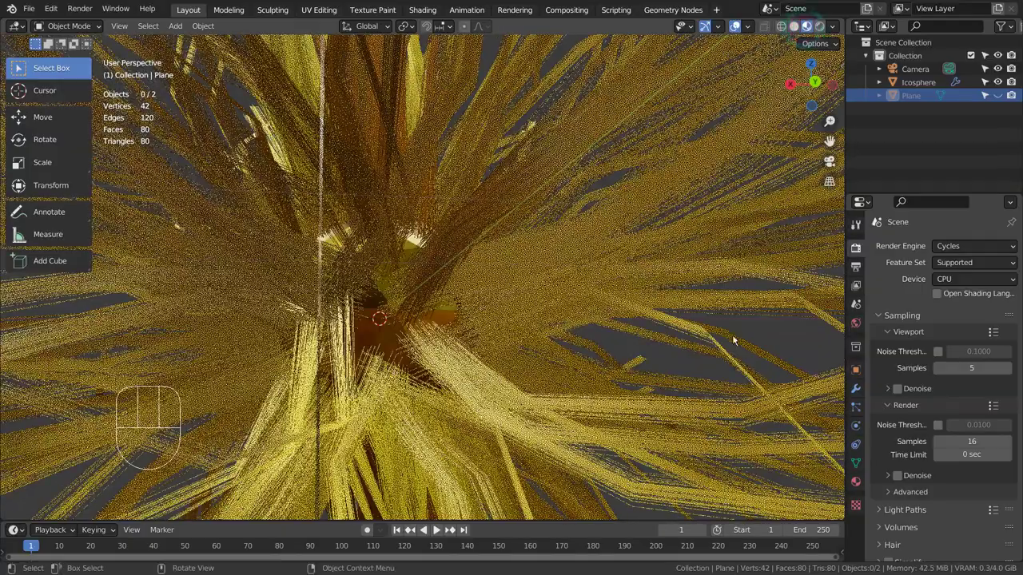
pyautogui.scroll(-5, 732, 339)
pyautogui.moveTo(731, 340); pyautogui.dragTo(453, 326, button='middle')
pyautogui.click(422, 293)
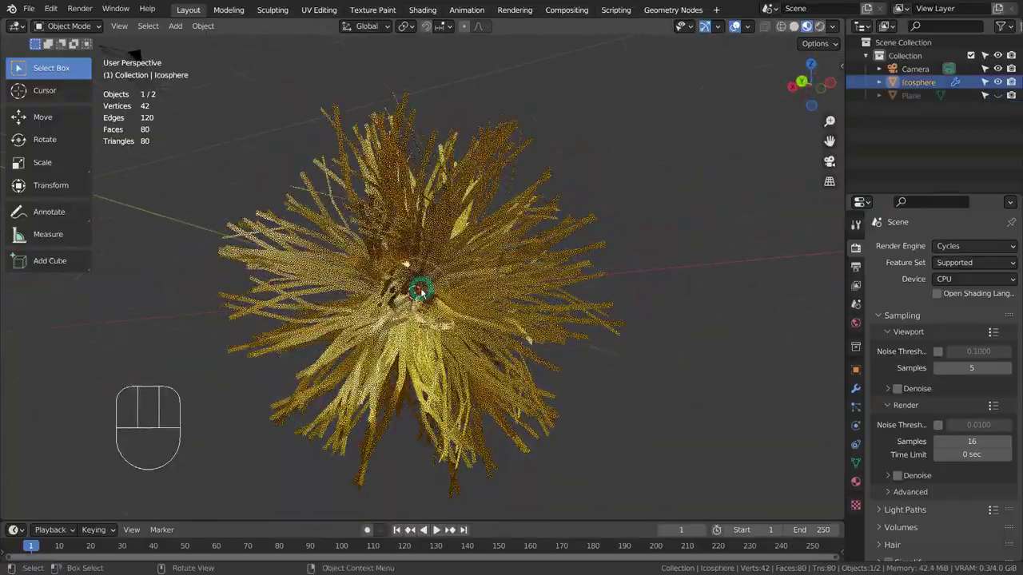
pyautogui.press('KP_Decimal')
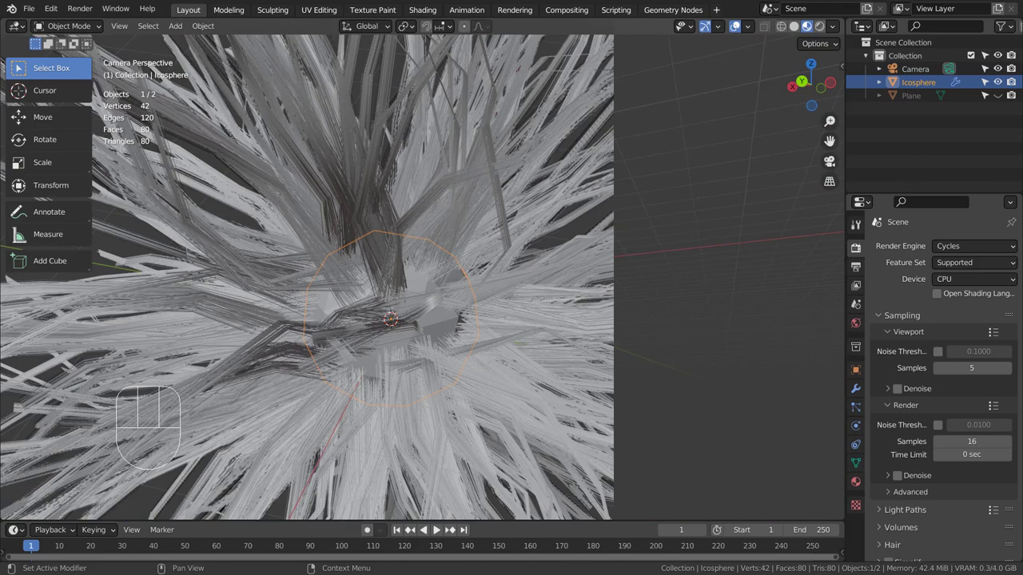
# Step: Toggle the ParticleSystem modifier's viewport display off and back on, showing the icosphere's hair particle settings
pyautogui.click(855, 388)
pyautogui.click(953, 268)
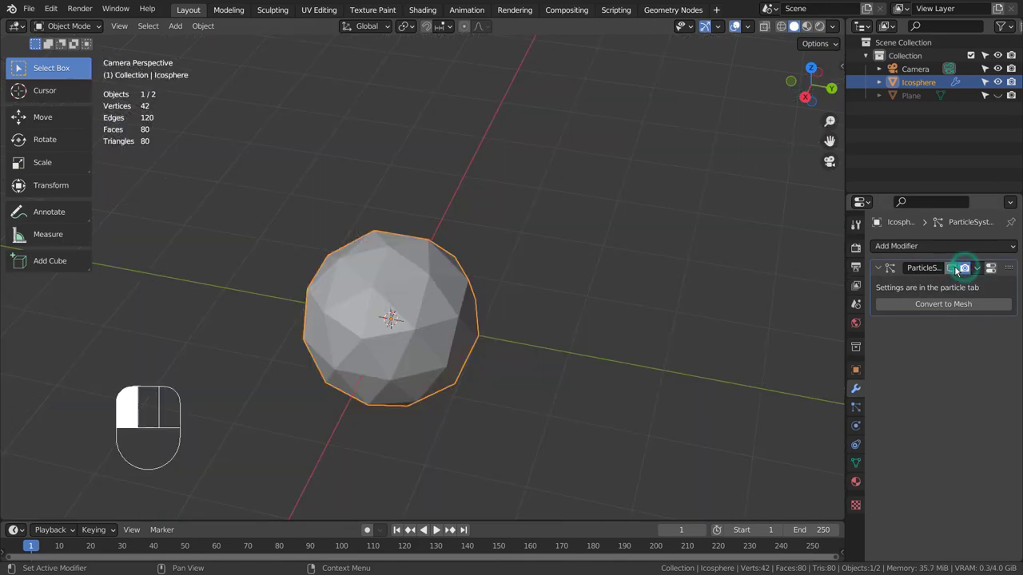
pyautogui.click(955, 270)
pyautogui.click(955, 270)
pyautogui.click(955, 270)
pyautogui.click(954, 270)
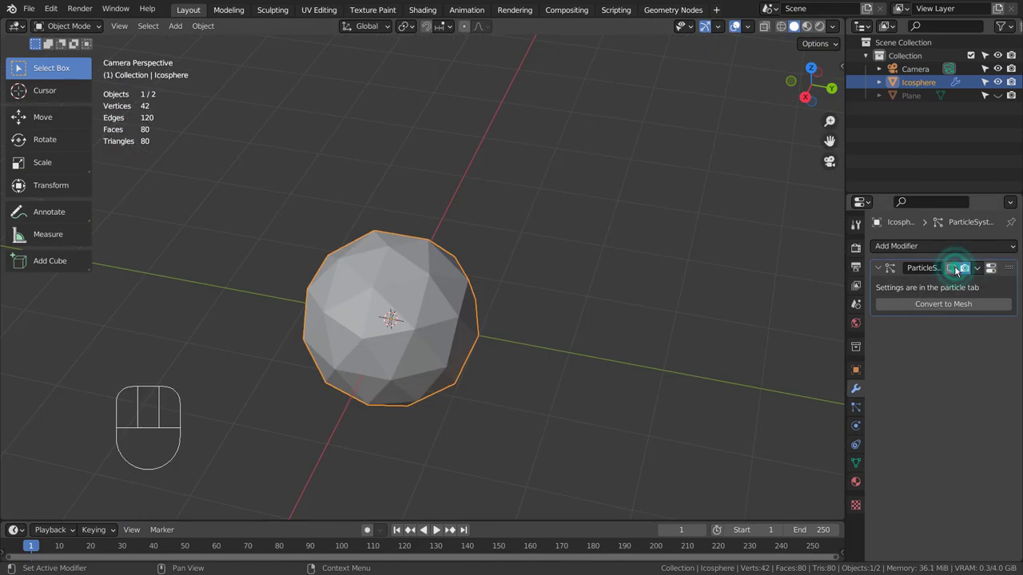
pyautogui.click(955, 270)
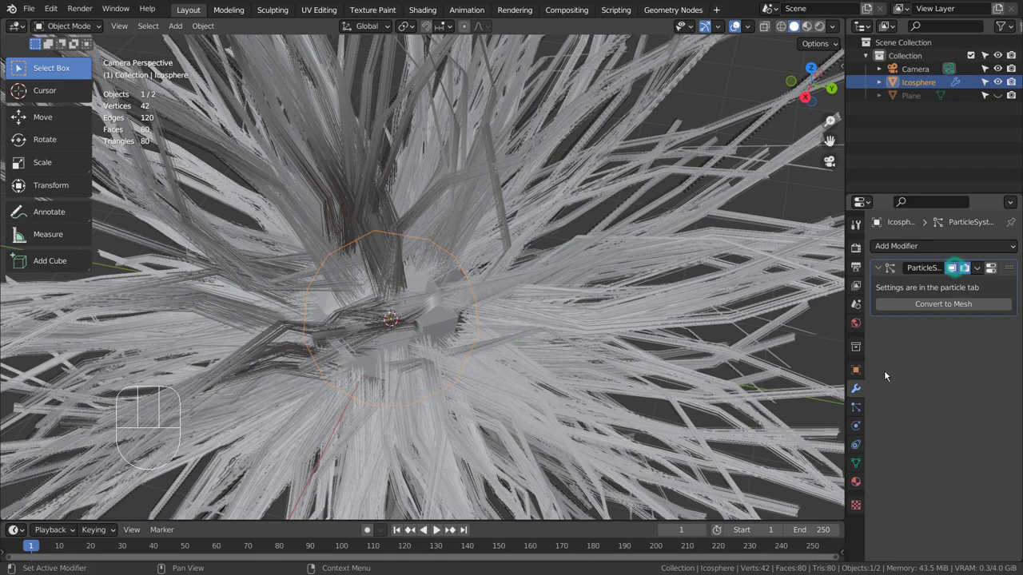
pyautogui.click(856, 407)
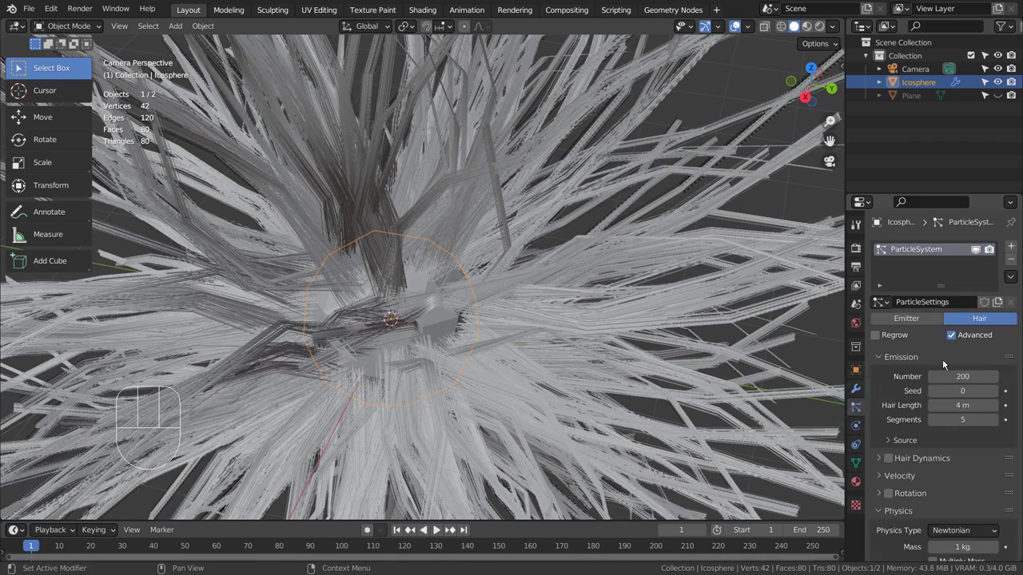
pyautogui.hotkey('ctrl', 'space')
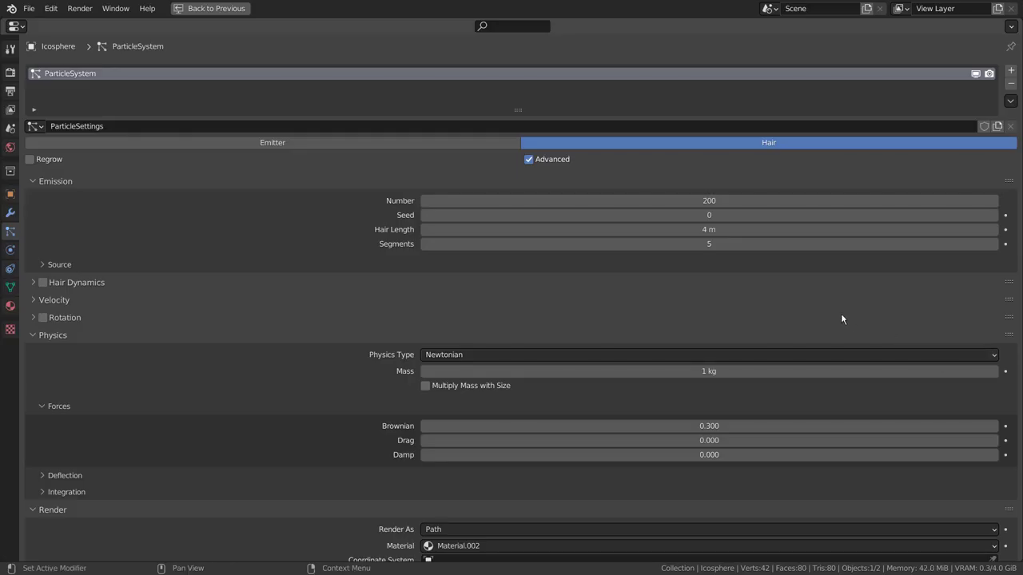
pyautogui.scroll(-3, 841, 318)
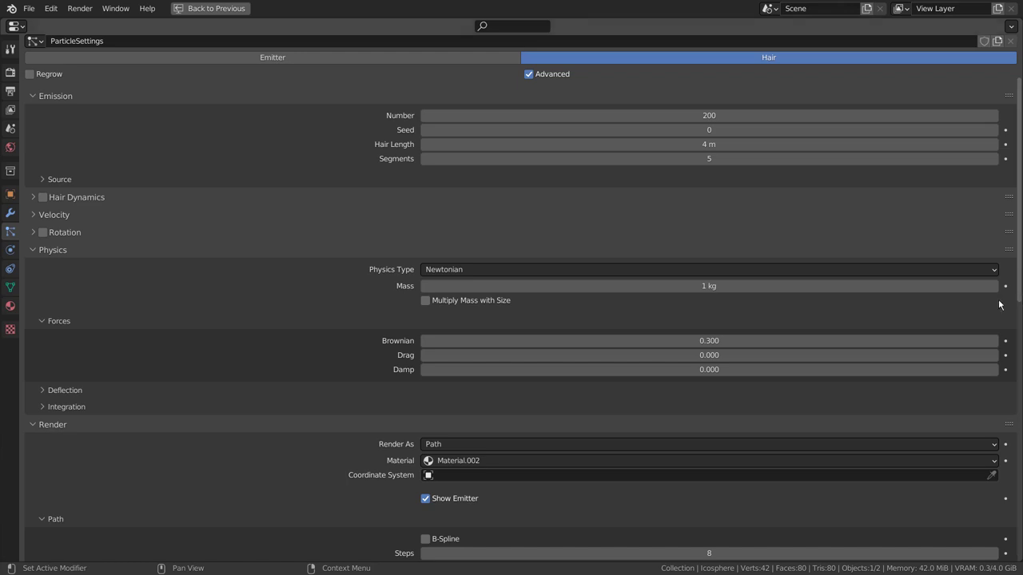
pyautogui.scroll(-12, 997, 324)
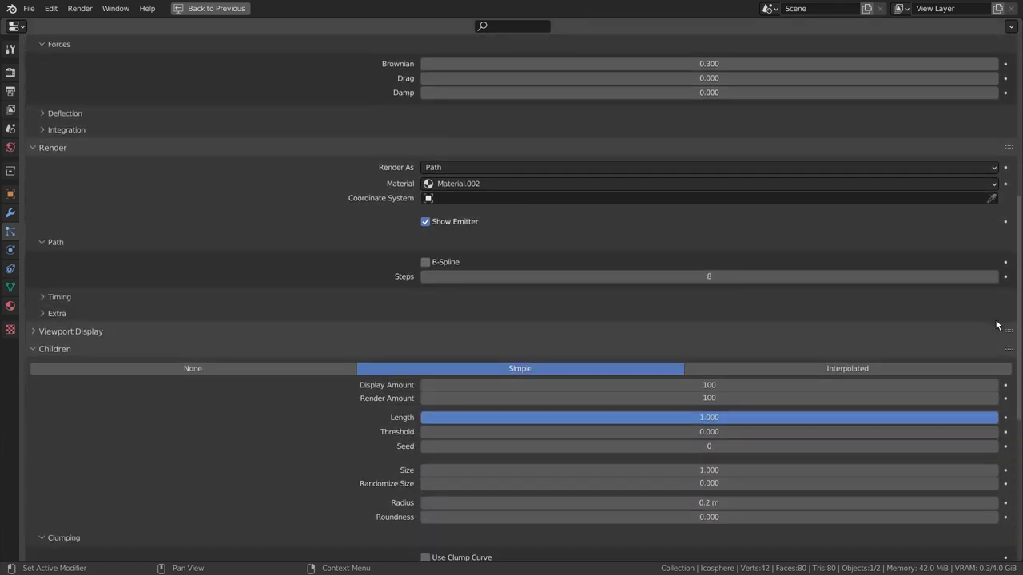
pyautogui.scroll(-8, 996, 325)
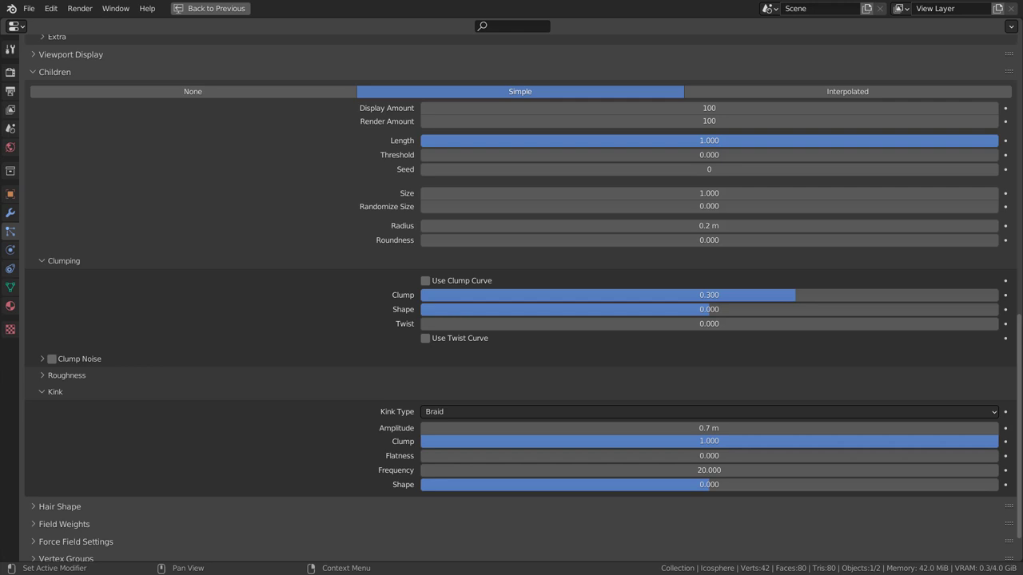
pyautogui.scroll(-2, 1016, 314)
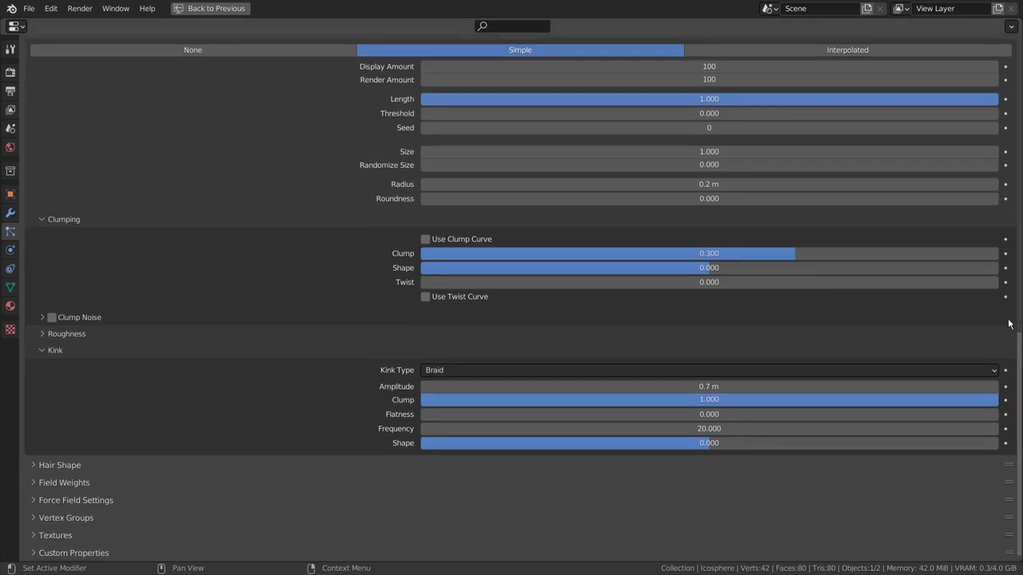
# Step: Restore the normal layout and begin editing the 200-hair emission Number field
pyautogui.hotkey('ctrl', 'space')
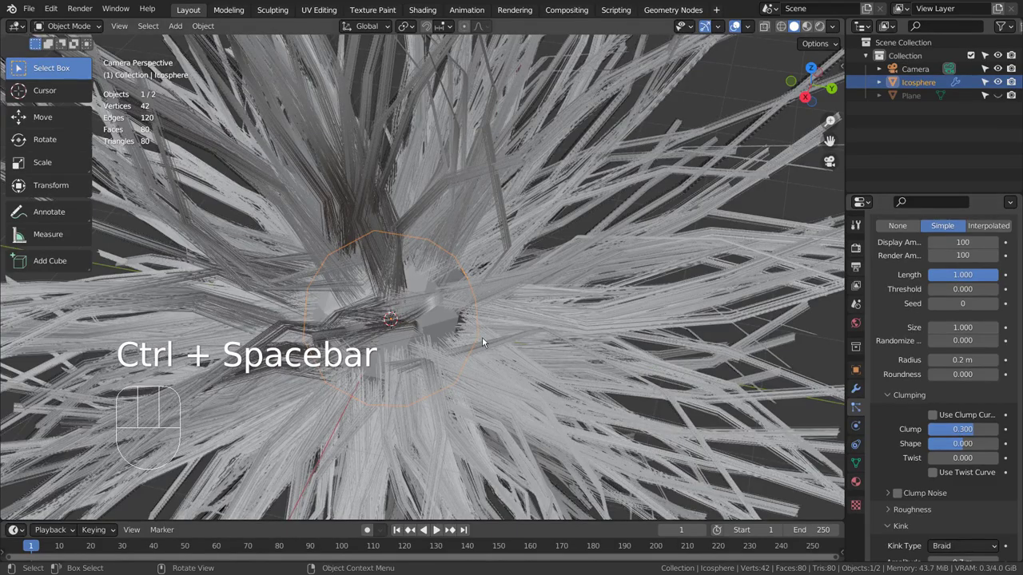
pyautogui.scroll(15, 1015, 323)
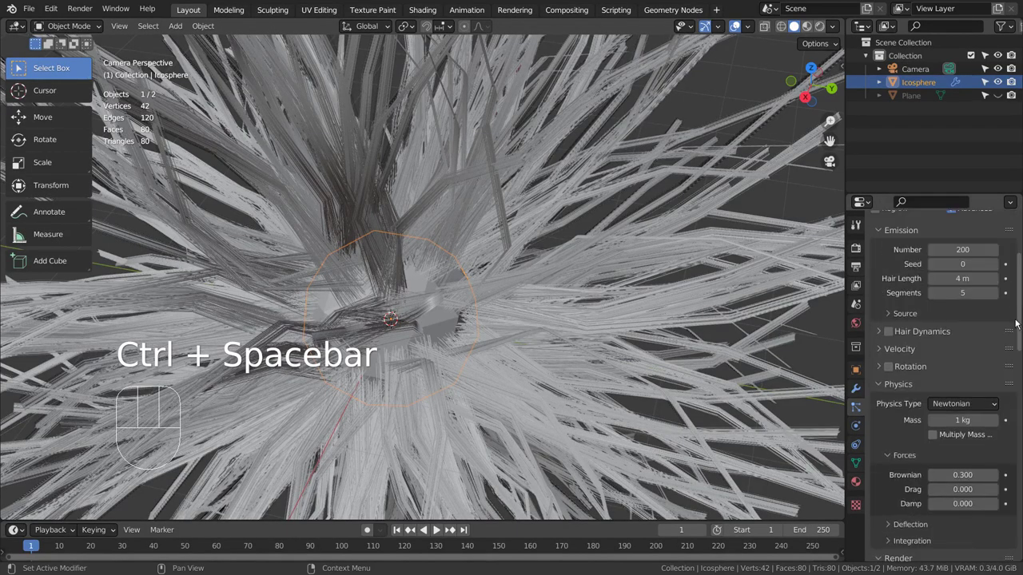
pyautogui.scroll(5, 1016, 323)
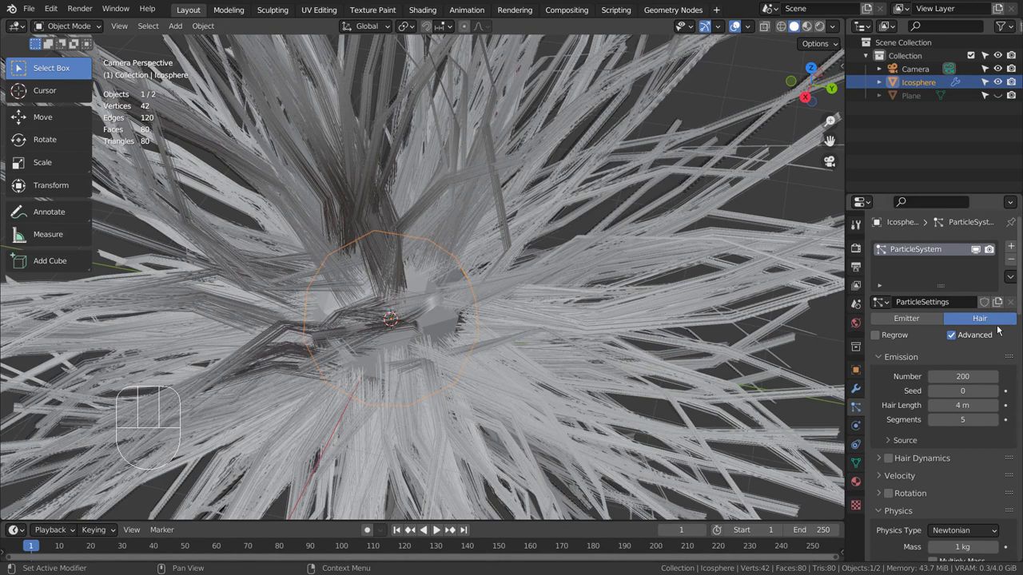
pyautogui.scroll(-5, 997, 330)
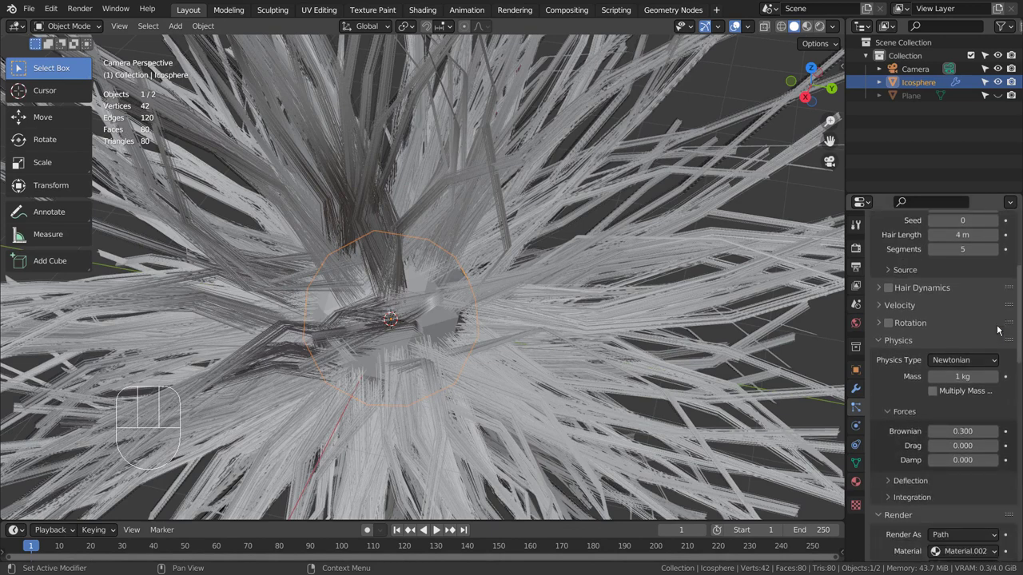
pyautogui.scroll(2, 997, 330)
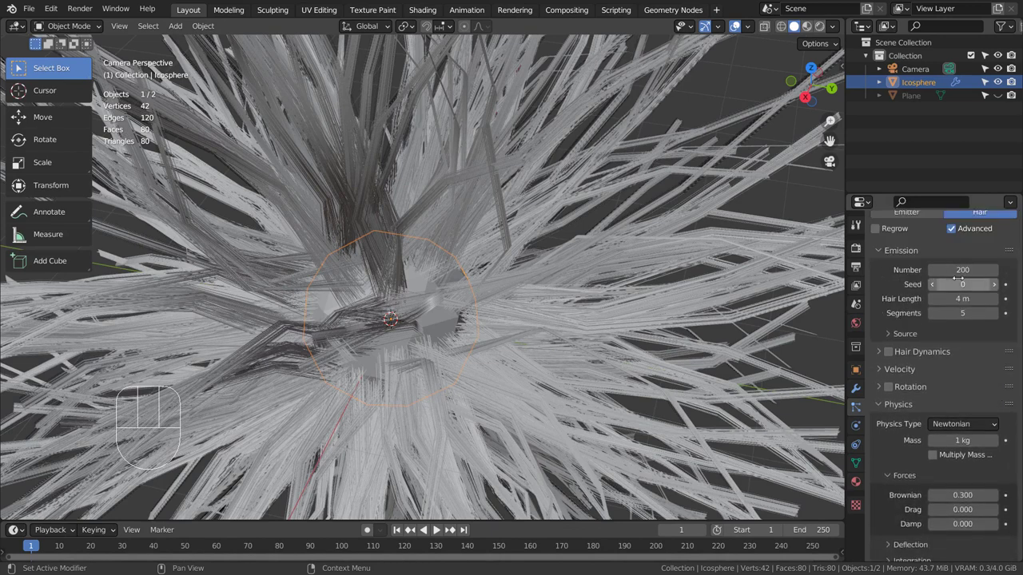
pyautogui.click(961, 270)
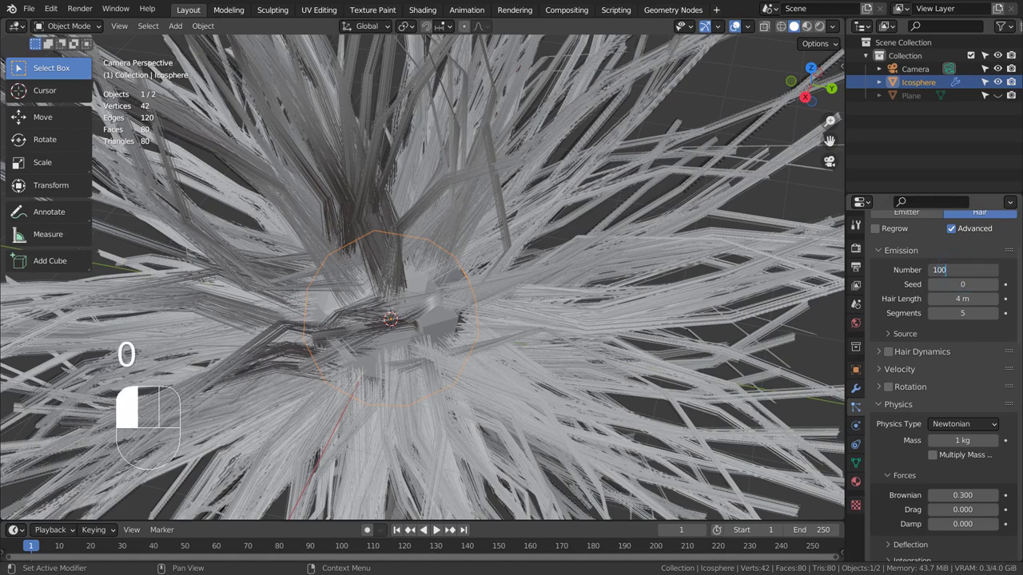
# Step: Apply 100, then cut the hair emission Number down to 1 and orbit to inspect the strand bundle
pyautogui.press('Return')
pyautogui.moveTo(961, 270); pyautogui.dragTo(951, 270)
pyautogui.write('1')
pyautogui.press('Return')
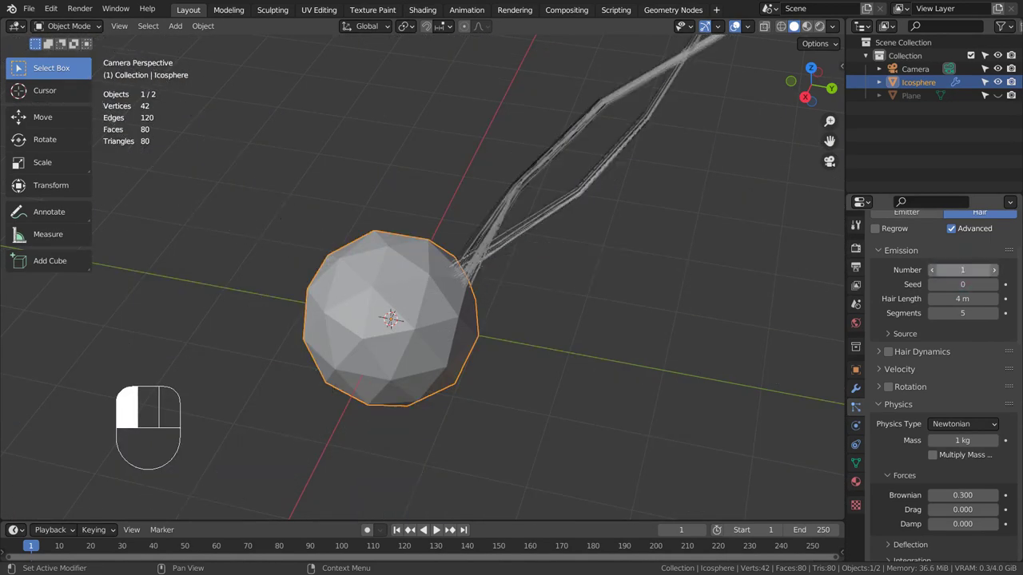
pyautogui.moveTo(685, 248); pyautogui.dragTo(596, 295, button='middle')
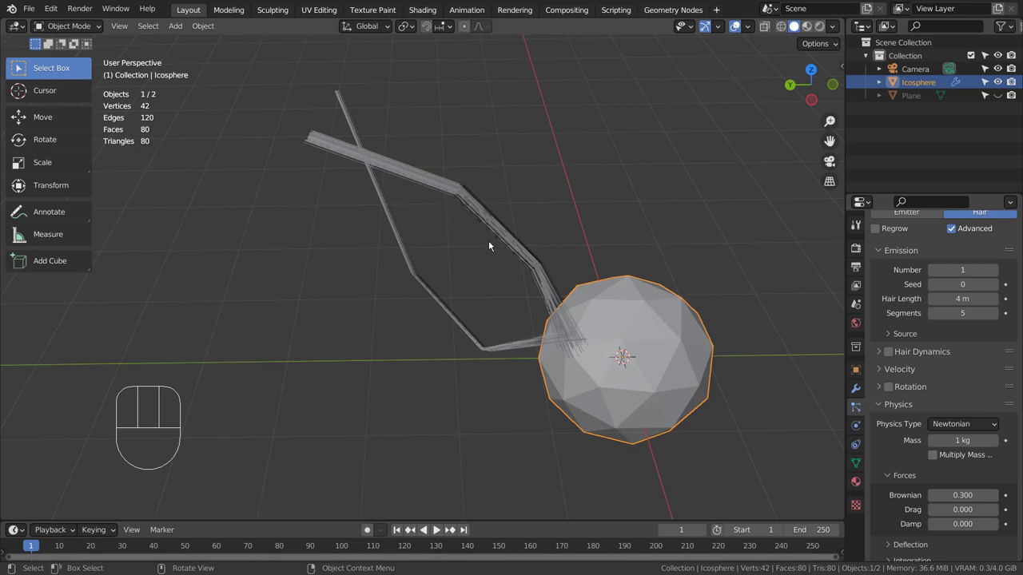
pyautogui.scroll(-3, 968, 310)
pyautogui.scroll(-2, 967, 313)
# Step: Set Brownian force to 0.3, test a higher value, then undo back to 0.300
pyautogui.click(959, 346)
pyautogui.write('0.3')
pyautogui.press('Return')
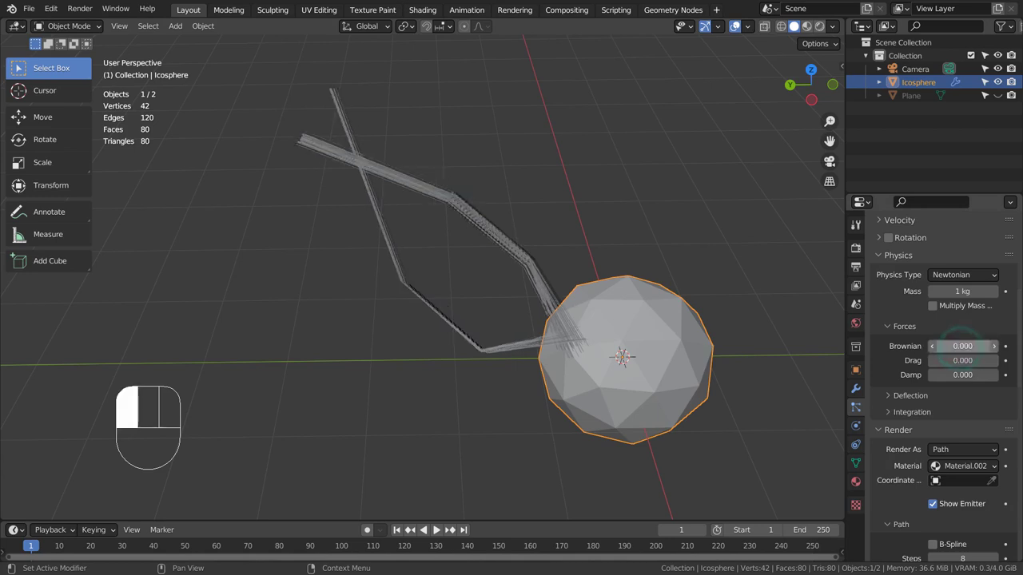
pyautogui.moveTo(962, 346)
pyautogui.mouseDown()
pyautogui.moveTo(999, 345)
pyautogui.moveTo(981, 346)
pyautogui.mouseUp()
pyautogui.hotkey('ctrl', 'z')
pyautogui.hotkey('ctrl', 'z')
pyautogui.scroll(-5, 994, 342)
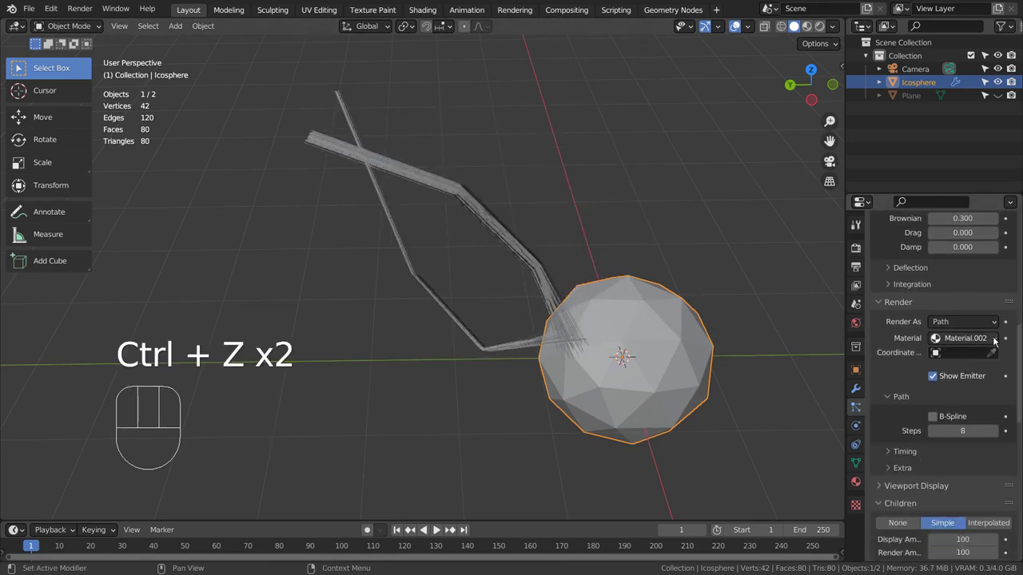
pyautogui.scroll(-1, 994, 342)
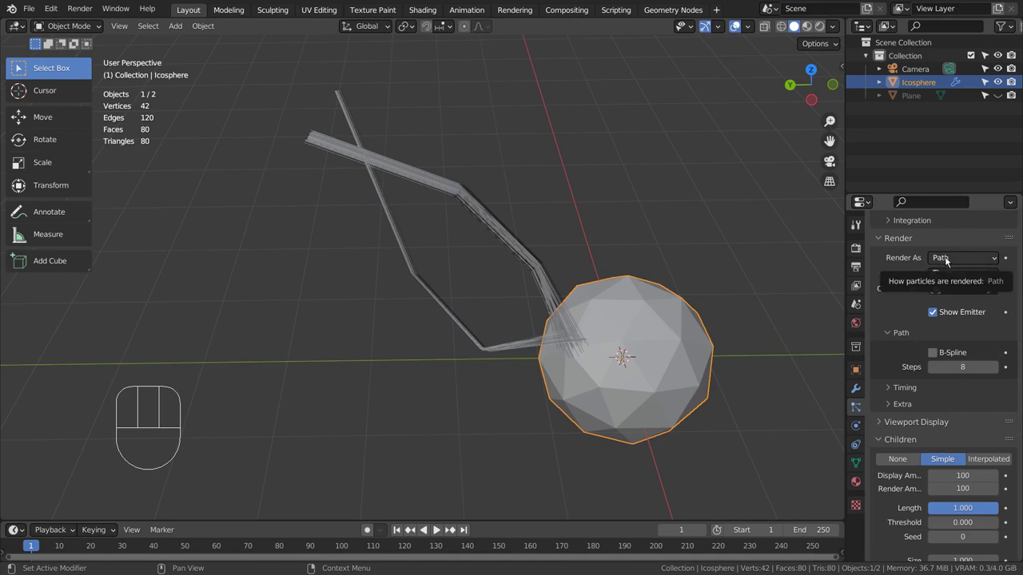
pyautogui.click(968, 276)
pyautogui.click(969, 280)
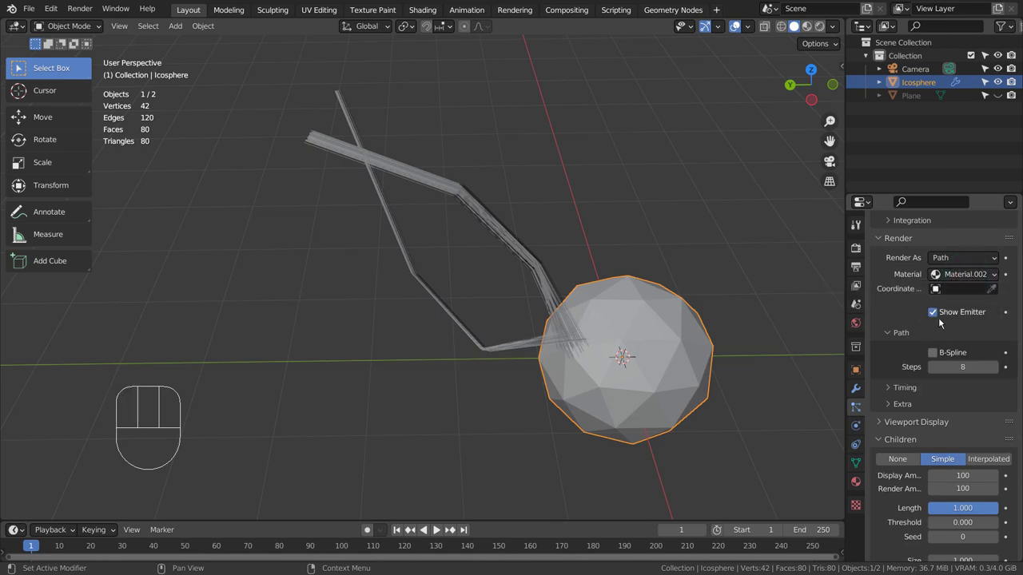
pyautogui.scroll(-6, 940, 323)
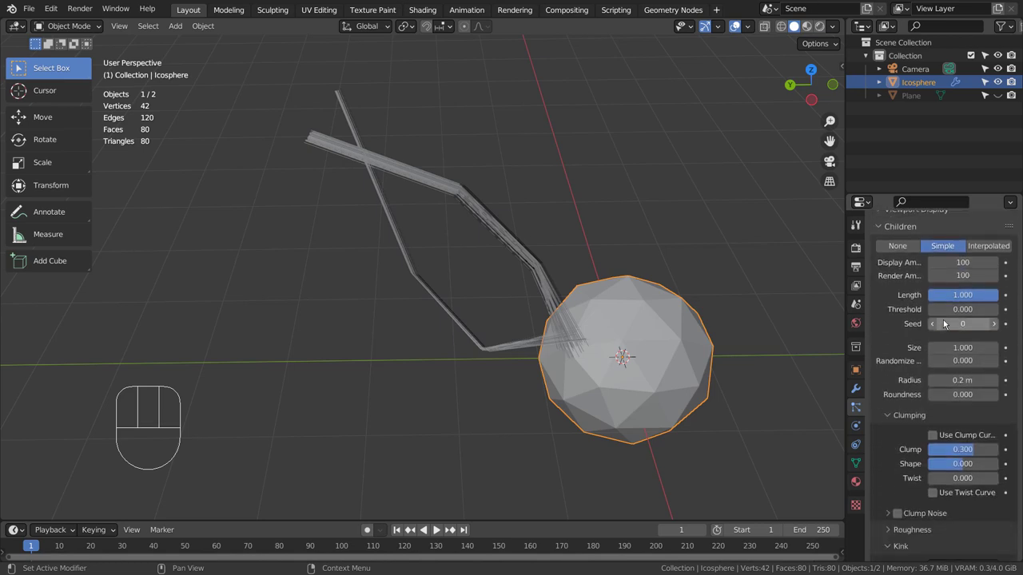
pyautogui.click(897, 246)
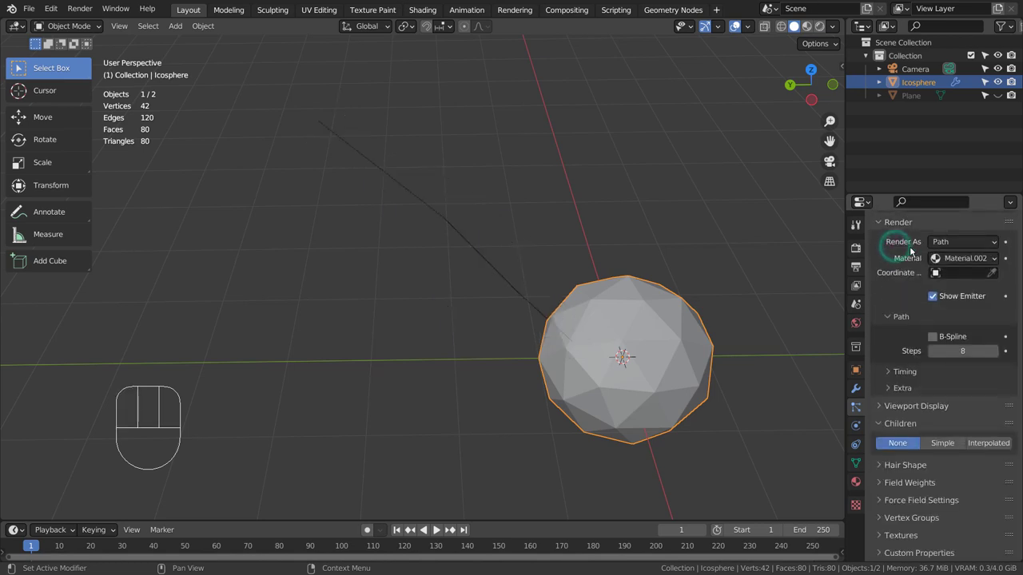
pyautogui.click(943, 444)
pyautogui.scroll(-5, 955, 413)
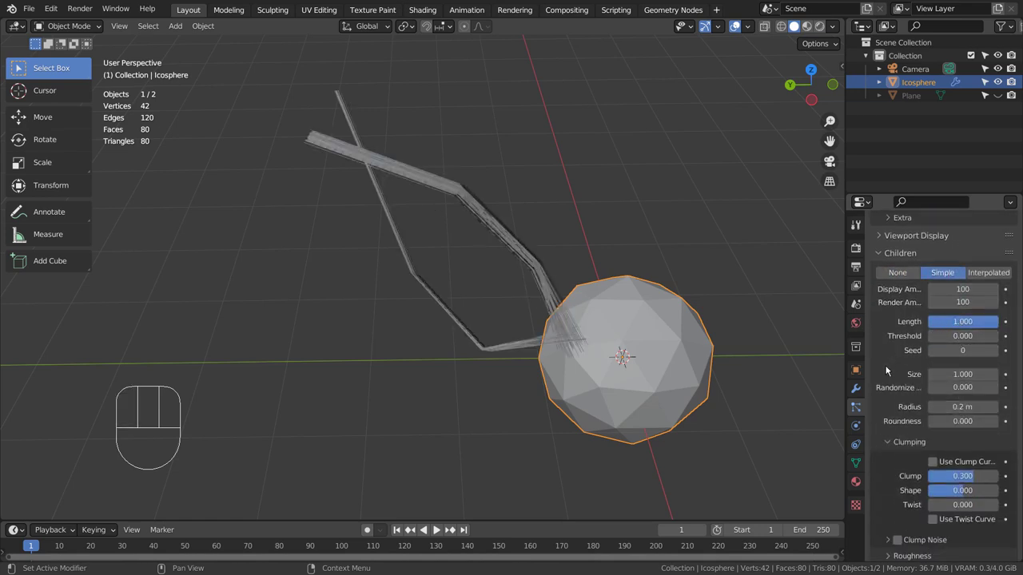
pyautogui.scroll(-2, 886, 371)
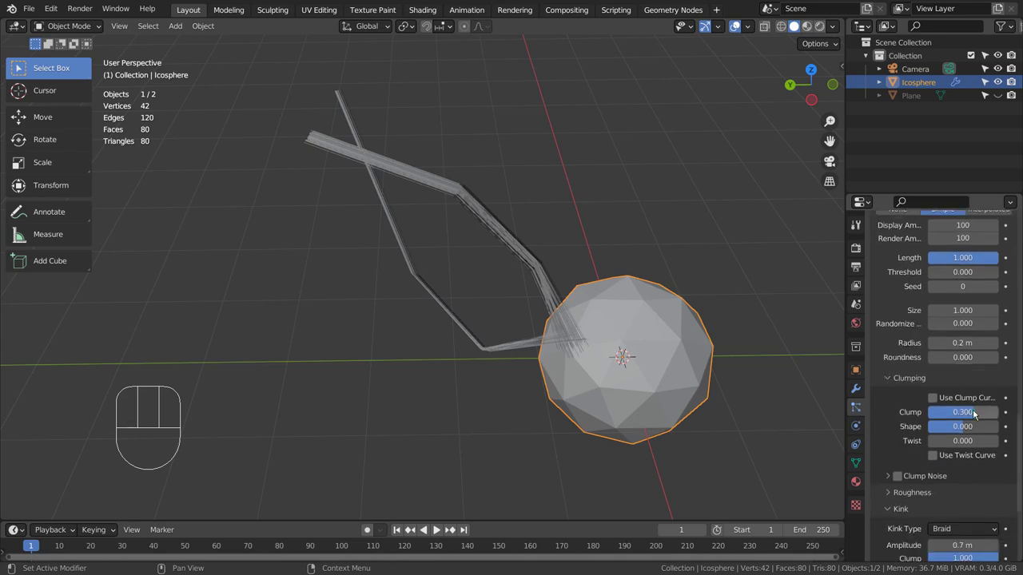
pyautogui.moveTo(973, 413)
pyautogui.mouseDown()
pyautogui.moveTo(878, 413)
pyautogui.moveTo(983, 413)
pyautogui.mouseUp()
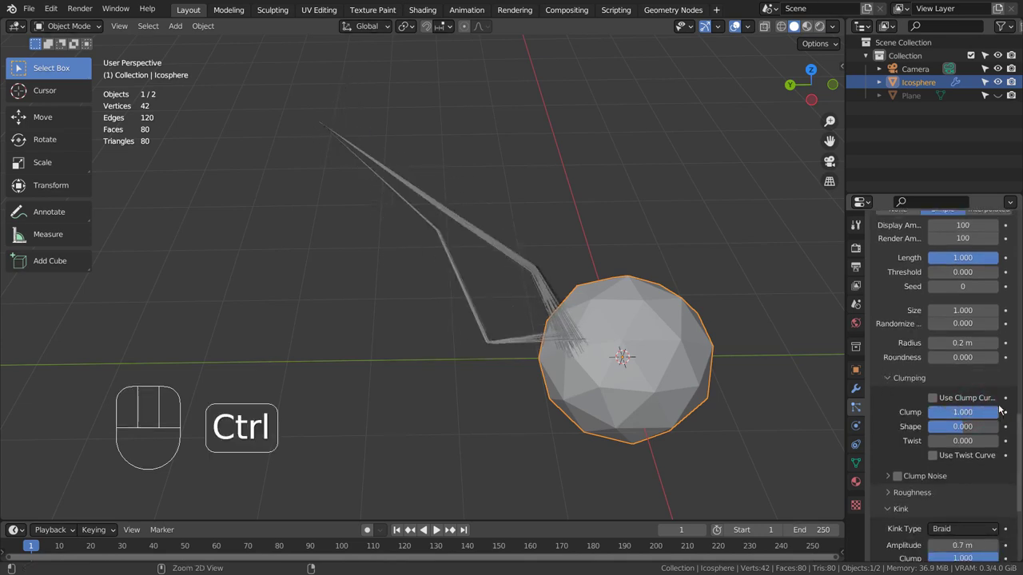
pyautogui.hotkey('ctrl', 'z')
pyautogui.moveTo(958, 434)
pyautogui.mouseDown()
pyautogui.moveTo(933, 434)
pyautogui.moveTo(964, 433)
pyautogui.mouseUp()
pyautogui.hotkey('ctrl', 'z')
pyautogui.scroll(-5, 964, 424)
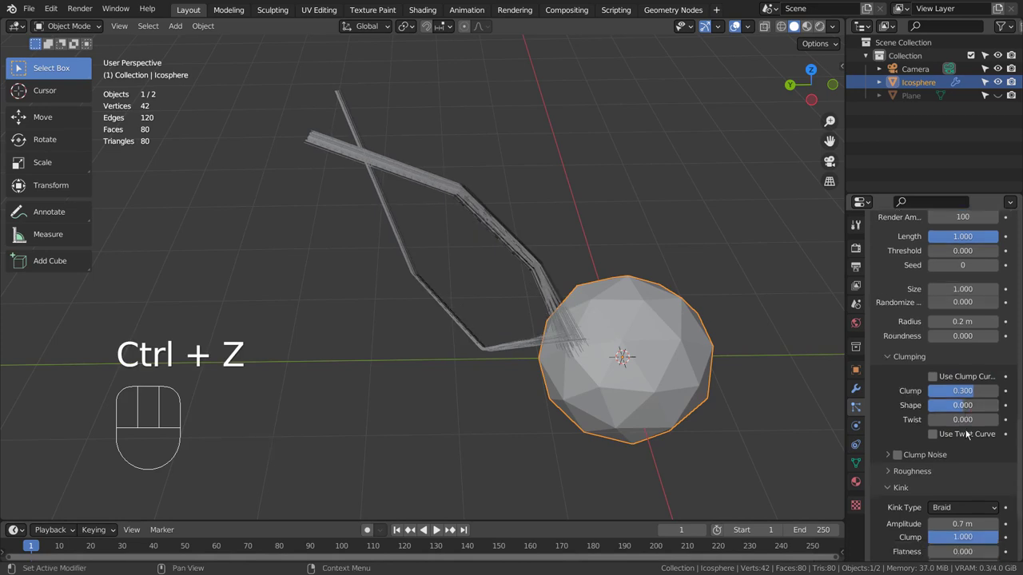
pyautogui.moveTo(962, 396)
pyautogui.mouseDown()
pyautogui.moveTo(932, 397)
pyautogui.moveTo(968, 396)
pyautogui.moveTo(951, 396)
pyautogui.mouseUp()
pyautogui.hotkey('ctrl', 'z')
pyautogui.moveTo(480, 389); pyautogui.dragTo(687, 389, button='middle')
pyautogui.hotkey('ctrl', 'z')
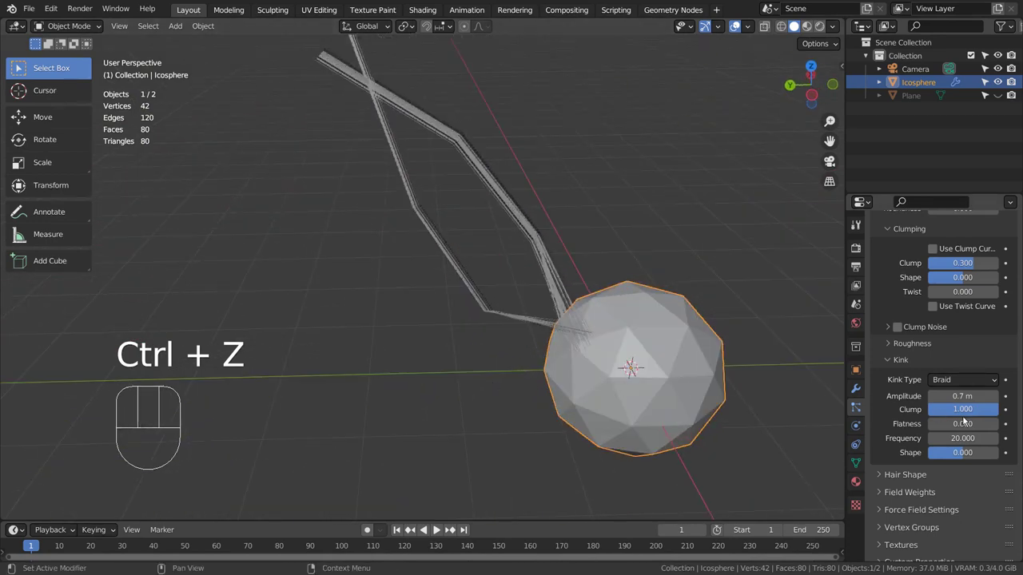
pyautogui.moveTo(963, 409); pyautogui.dragTo(945, 392)
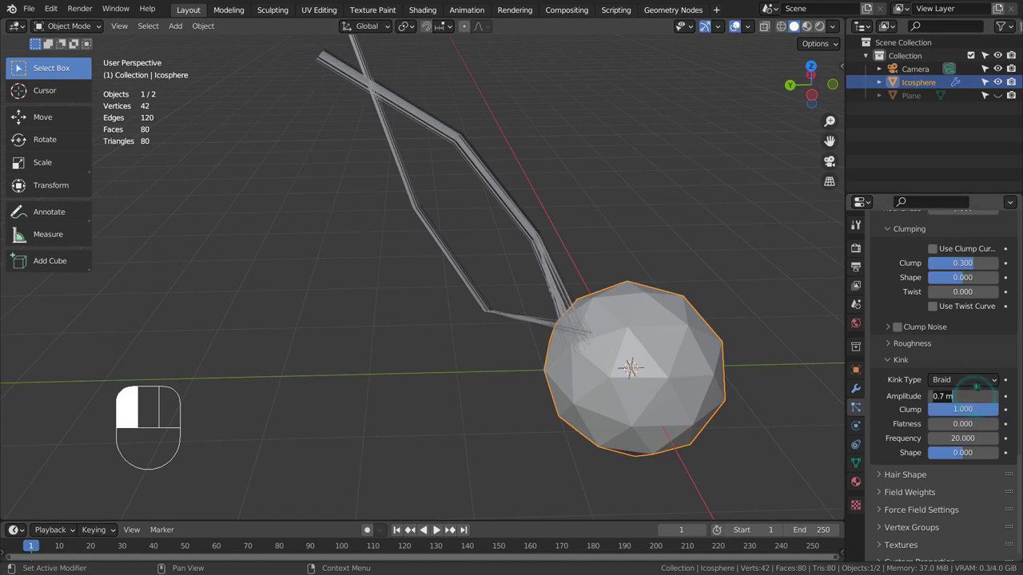
# Step: Change the Kink Type from Braid to Nothing to straighten the hair
pyautogui.click(963, 380)
pyautogui.click(979, 398)
pyautogui.moveTo(723, 281); pyautogui.dragTo(643, 254, button='middle')
pyautogui.scroll(15, 963, 326)
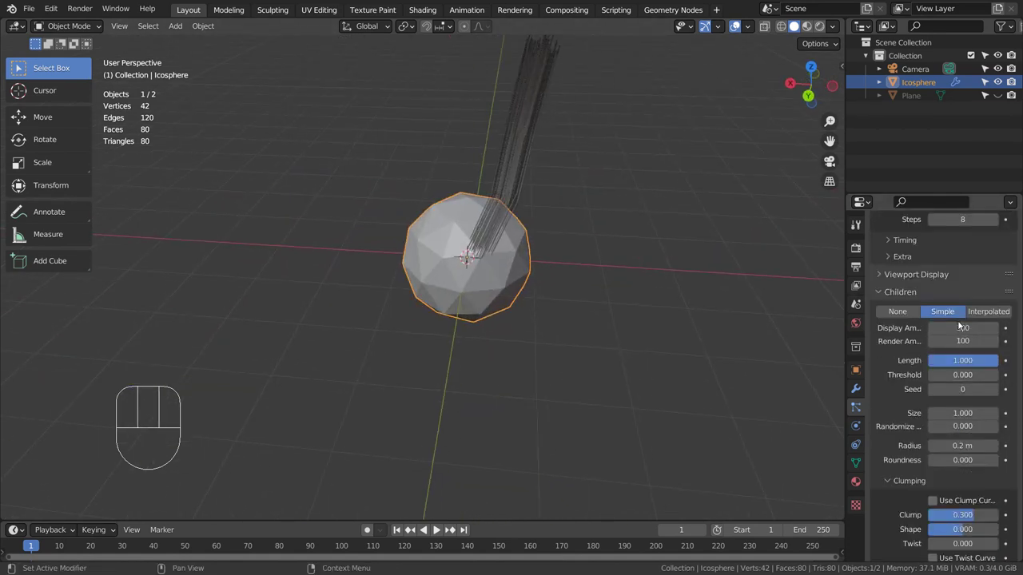
pyautogui.scroll(5, 968, 307)
# Step: Set the emission Number of hairs to 200
pyautogui.click(969, 294)
pyautogui.write('200')
pyautogui.press('Return')
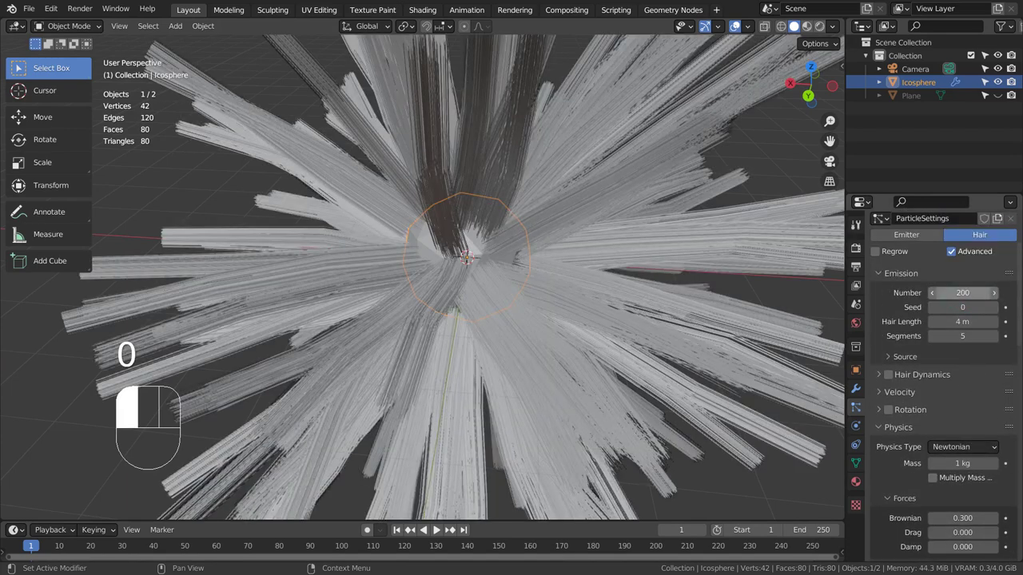
pyautogui.scroll(-4, 624, 265)
pyautogui.scroll(3, 664, 319)
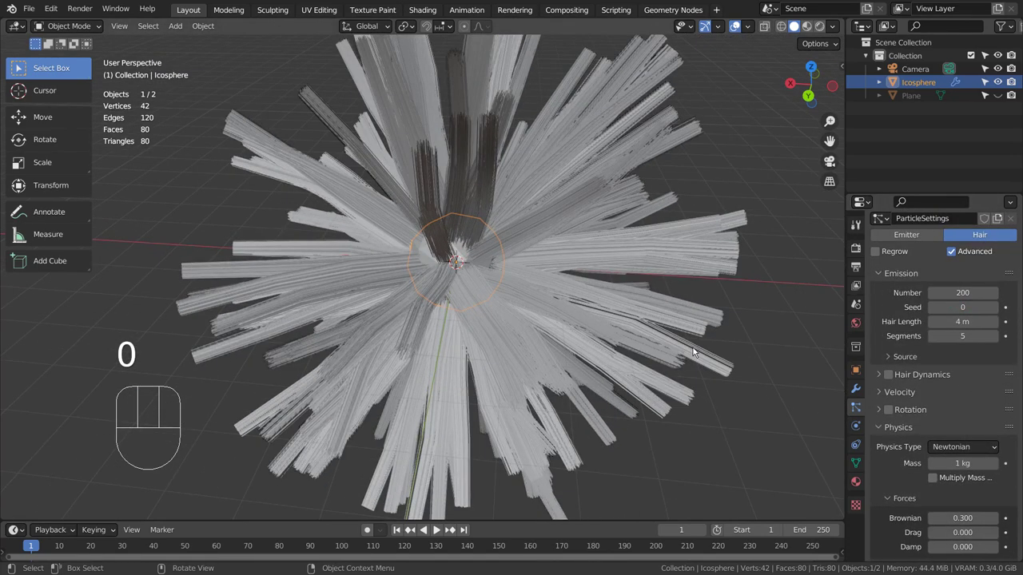
pyautogui.scroll(-15, 947, 444)
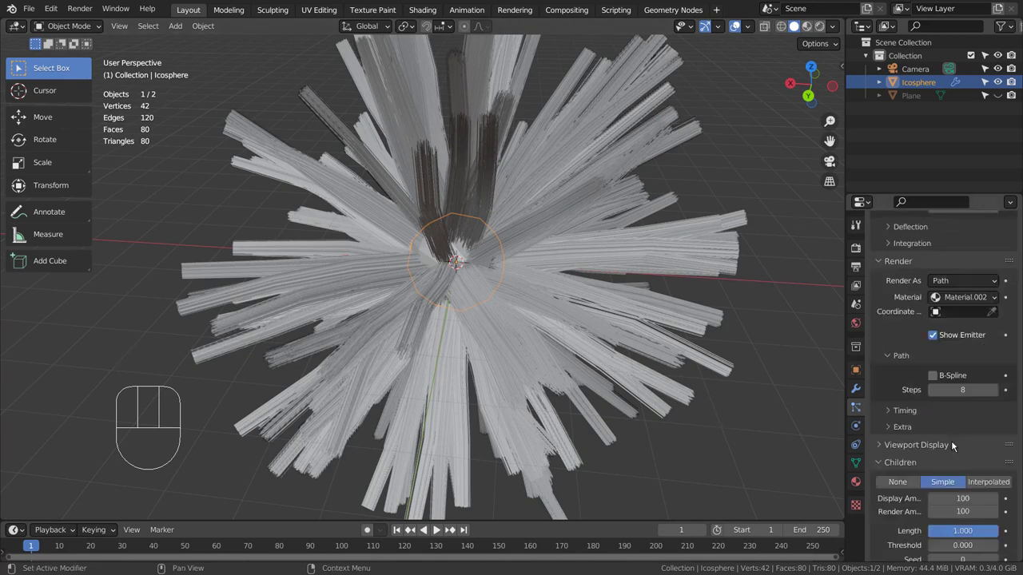
pyautogui.scroll(-1, 952, 447)
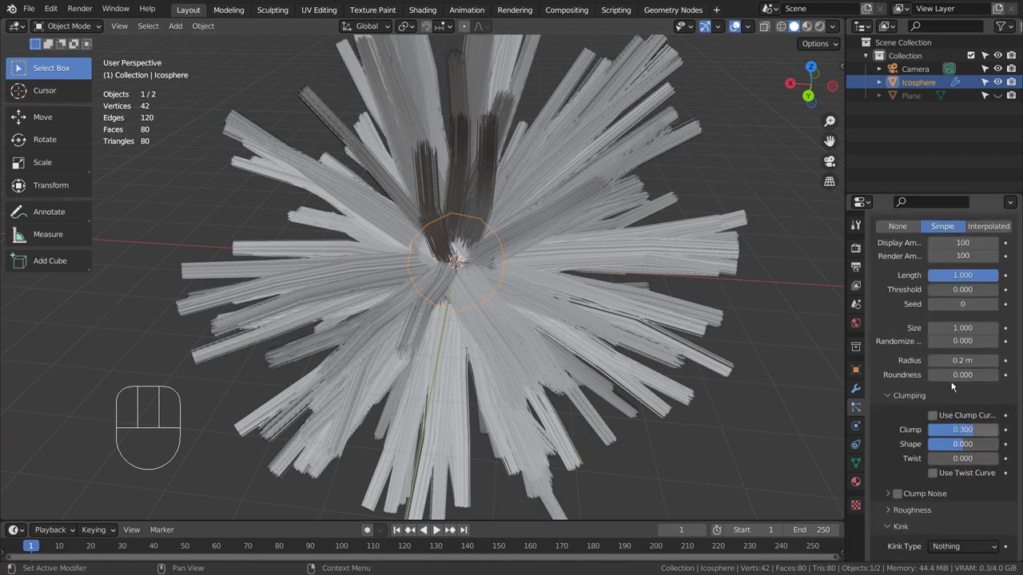
pyautogui.scroll(-5, 974, 317)
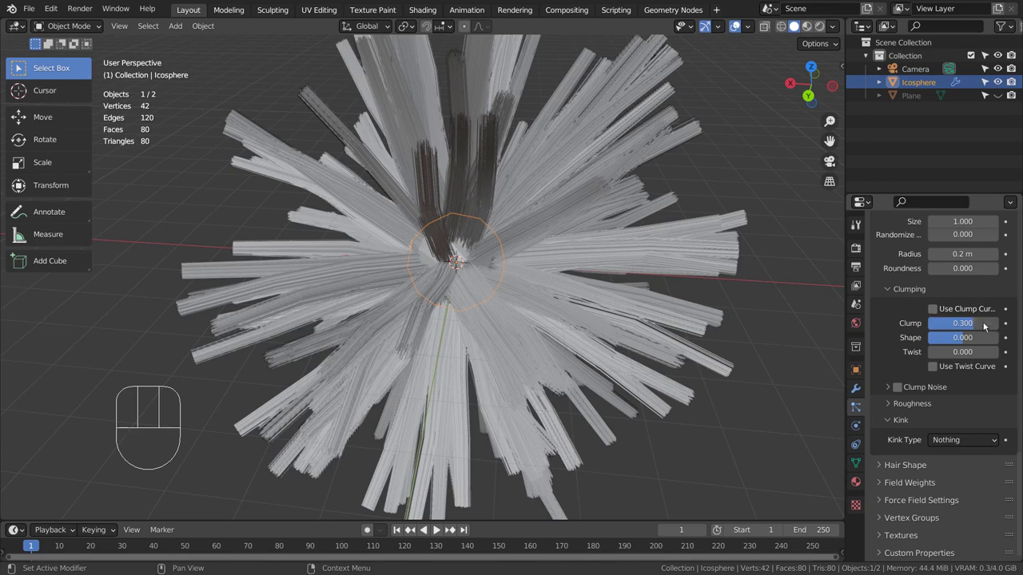
pyautogui.scroll(6, 984, 335)
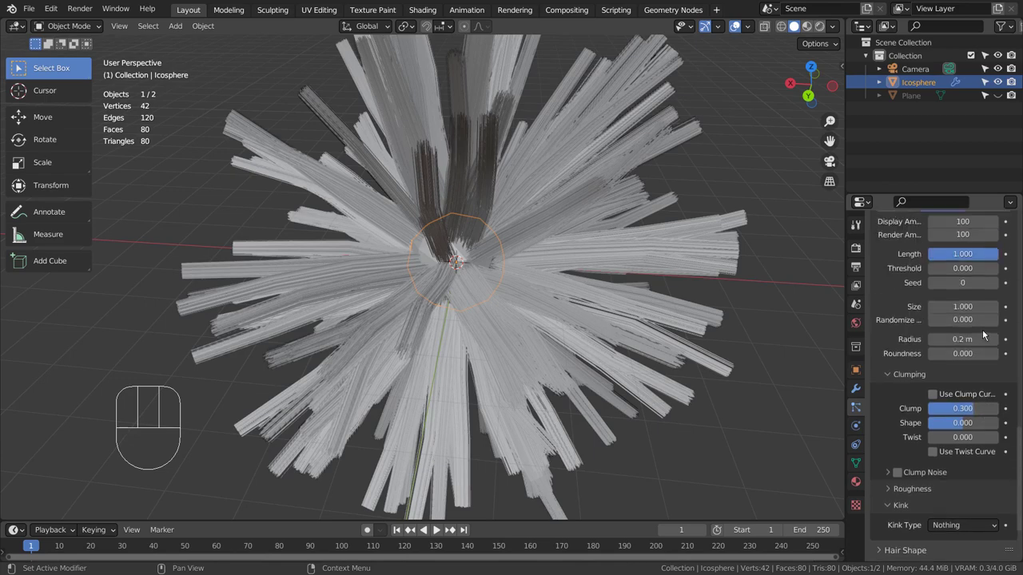
# Step: Try the Curl kink type and orbit to inspect the curled hair
pyautogui.moveTo(589, 278); pyautogui.dragTo(601, 326, button='middle')
pyautogui.scroll(-6, 1016, 471)
pyautogui.click(967, 440)
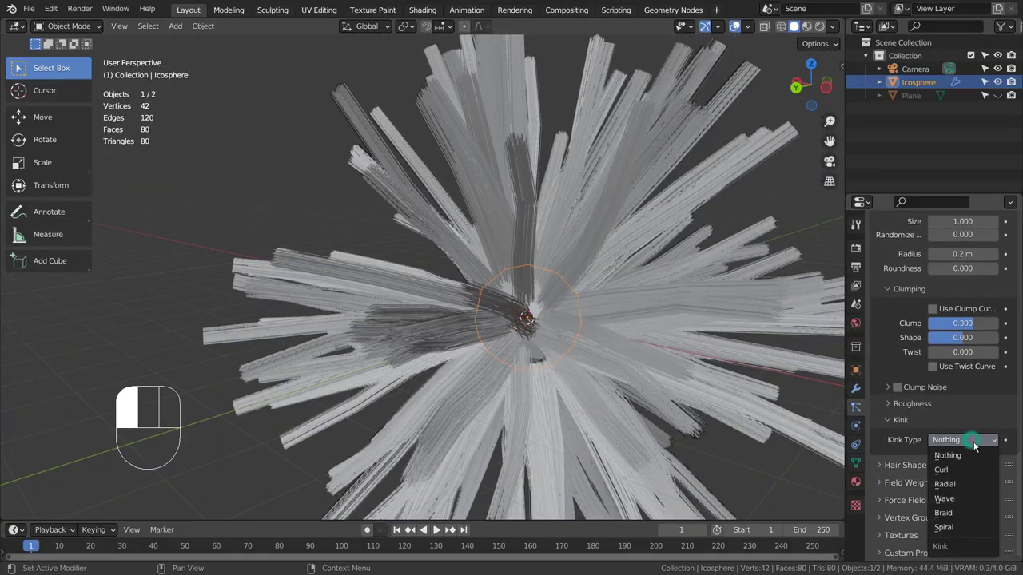
pyautogui.click(970, 472)
pyautogui.moveTo(683, 325); pyautogui.dragTo(829, 385, button='middle')
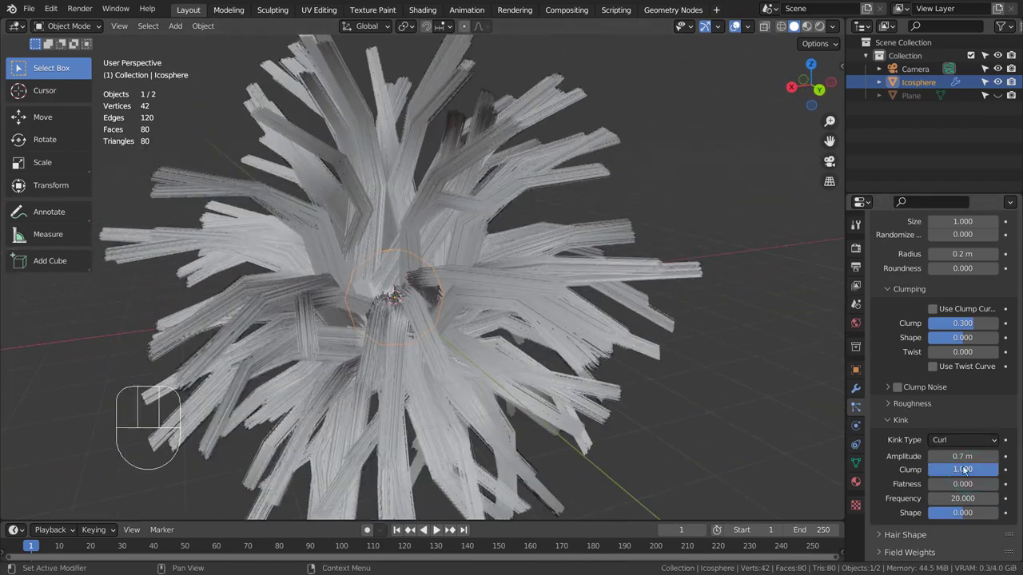
# Step: Switch the kink to Wave, then settle on Braid
pyautogui.moveTo(967, 439); pyautogui.dragTo(967, 484)
pyautogui.moveTo(970, 446); pyautogui.dragTo(971, 484)
pyautogui.moveTo(974, 449); pyautogui.dragTo(969, 507)
pyautogui.moveTo(668, 398); pyautogui.dragTo(631, 392, button='middle')
pyautogui.press('KP_Decimal')
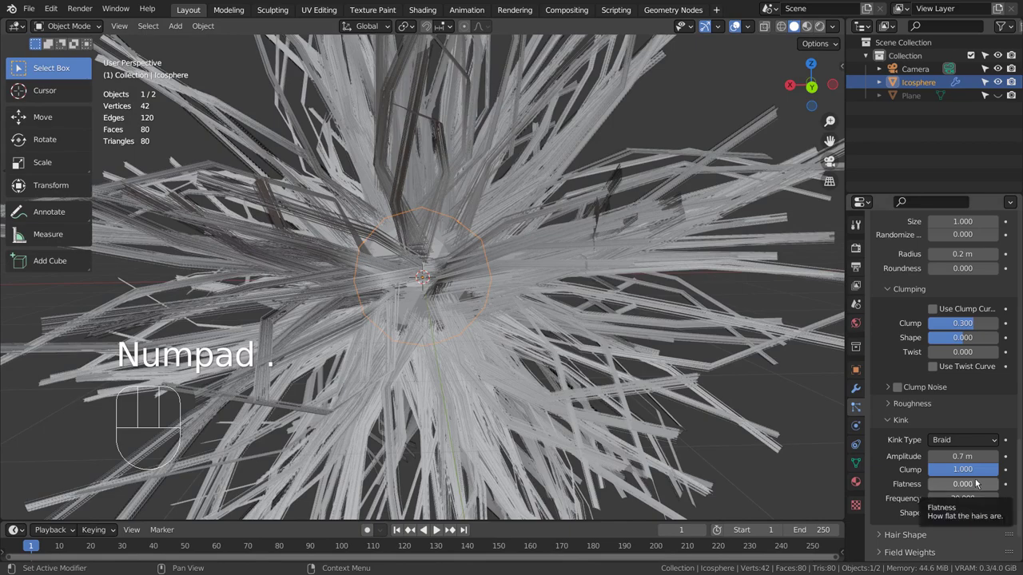
pyautogui.moveTo(978, 470); pyautogui.dragTo(931, 470)
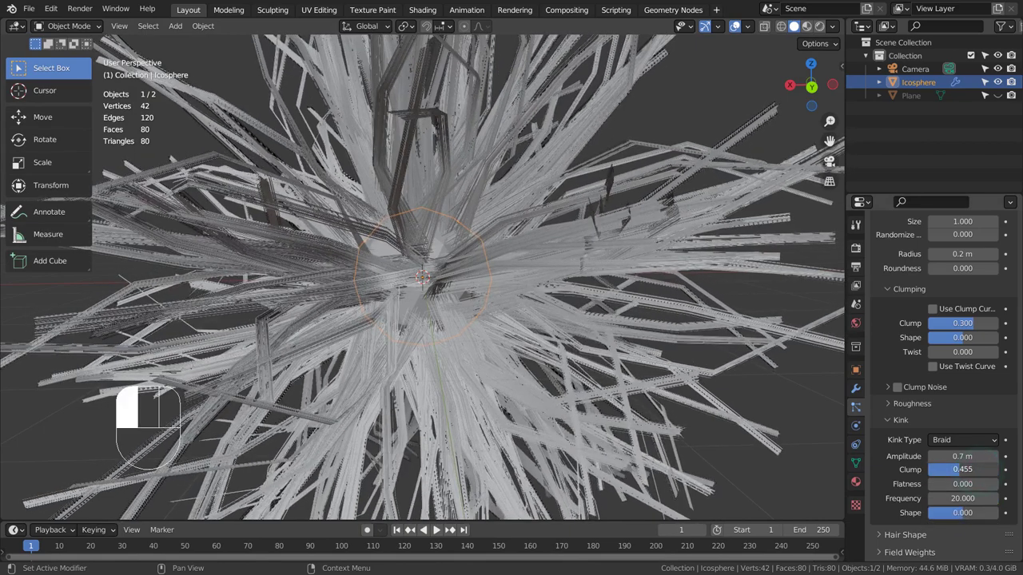
pyautogui.moveTo(962, 470); pyautogui.dragTo(956, 513)
pyautogui.hotkey('ctrl', 'z')
pyautogui.hotkey('ctrl', 'z')
pyautogui.moveTo(645, 320); pyautogui.dragTo(719, 320, button='middle')
pyautogui.scroll(-3, 924, 485)
pyautogui.click(902, 465)
pyautogui.scroll(-4, 886, 464)
pyautogui.moveTo(956, 399); pyautogui.dragTo(943, 419)
pyautogui.hotkey('ctrl', 'z')
pyautogui.hotkey('ctrl', 'z')
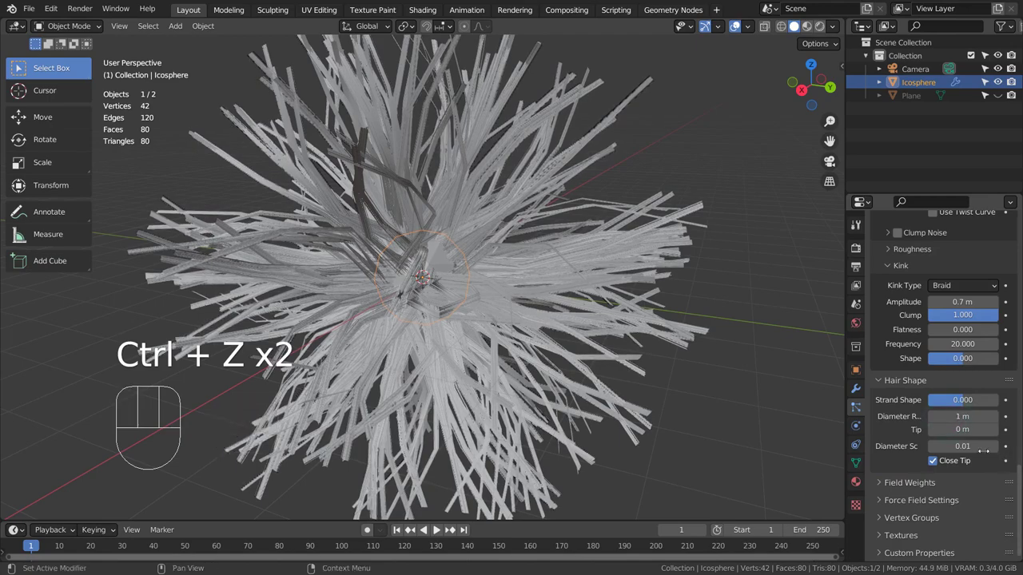
pyautogui.click(880, 380)
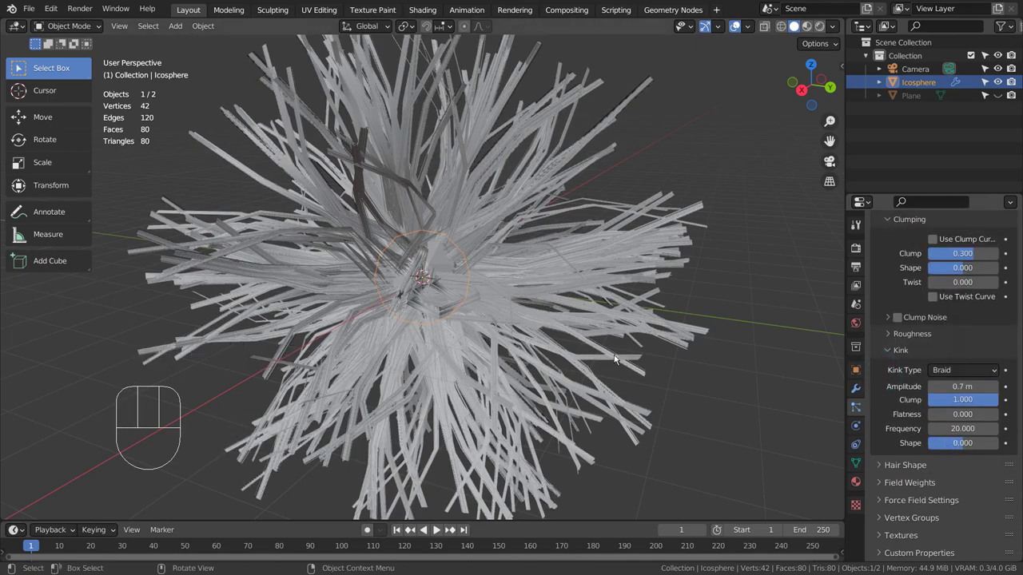
pyautogui.moveTo(619, 369); pyautogui.dragTo(529, 333, button='middle')
pyautogui.scroll(5, 526, 328)
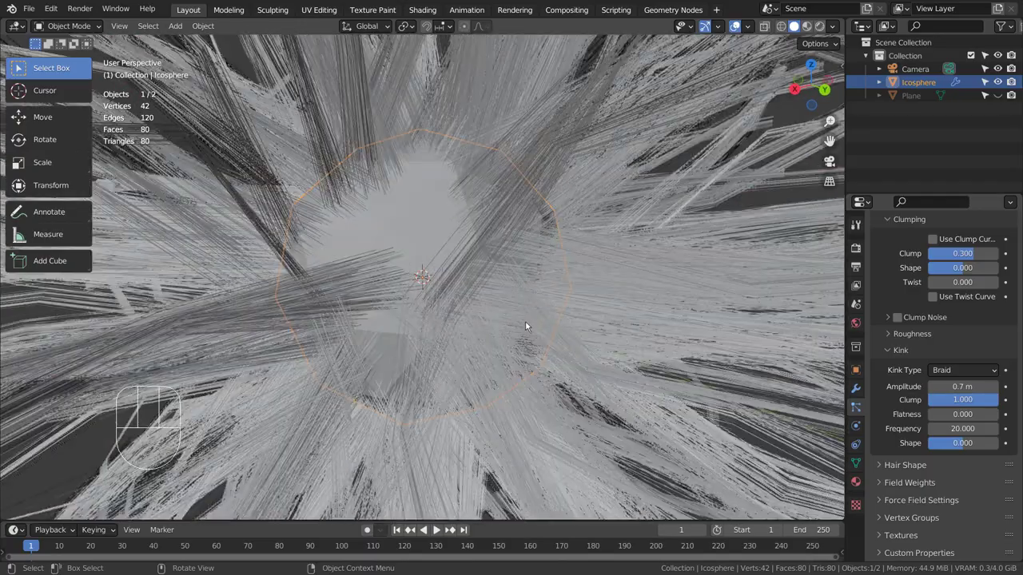
# Step: Switch to Rendered shading and set the Nishita sky World strength to 1.000
pyautogui.click(819, 26)
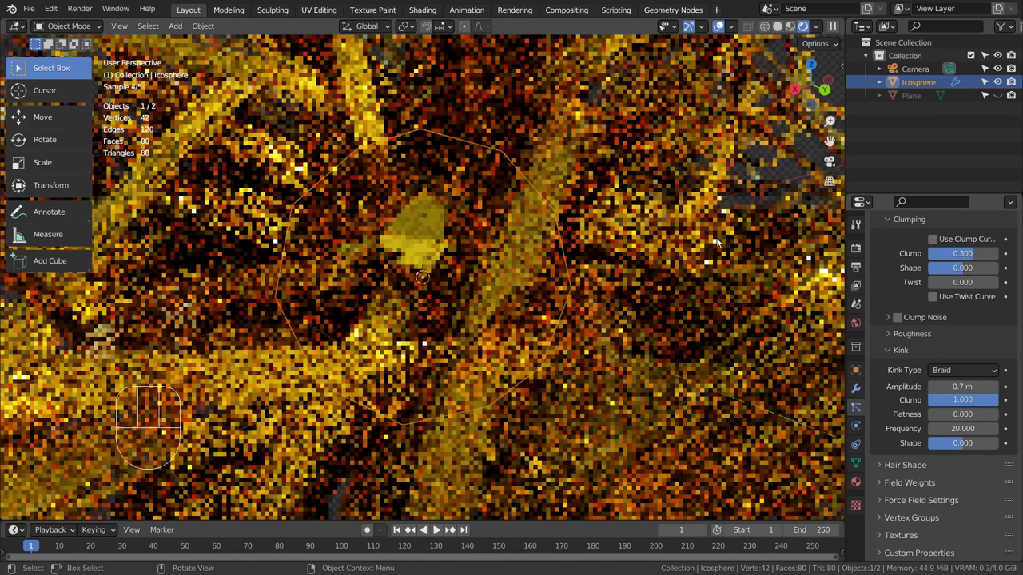
pyautogui.click(855, 322)
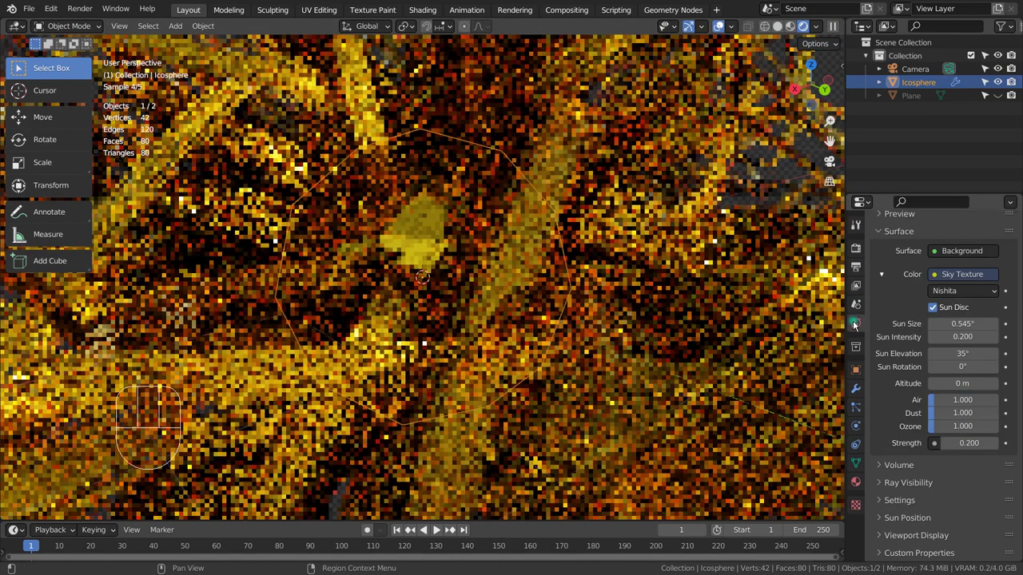
pyautogui.click(974, 444)
pyautogui.write('1')
pyautogui.press('Return')
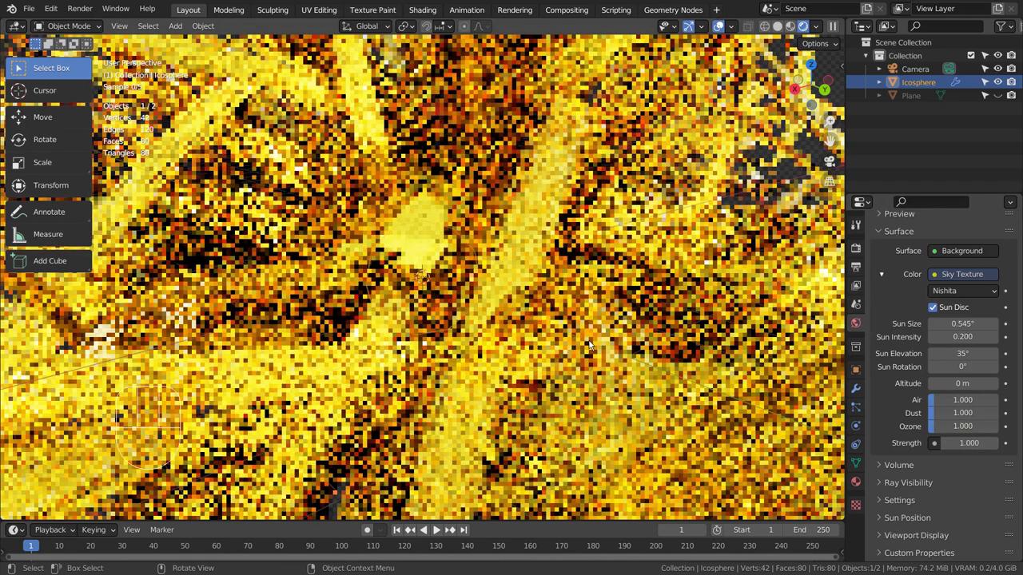
# Step: Unhide the ground Plane in the outliner
pyautogui.scroll(-8, 589, 340)
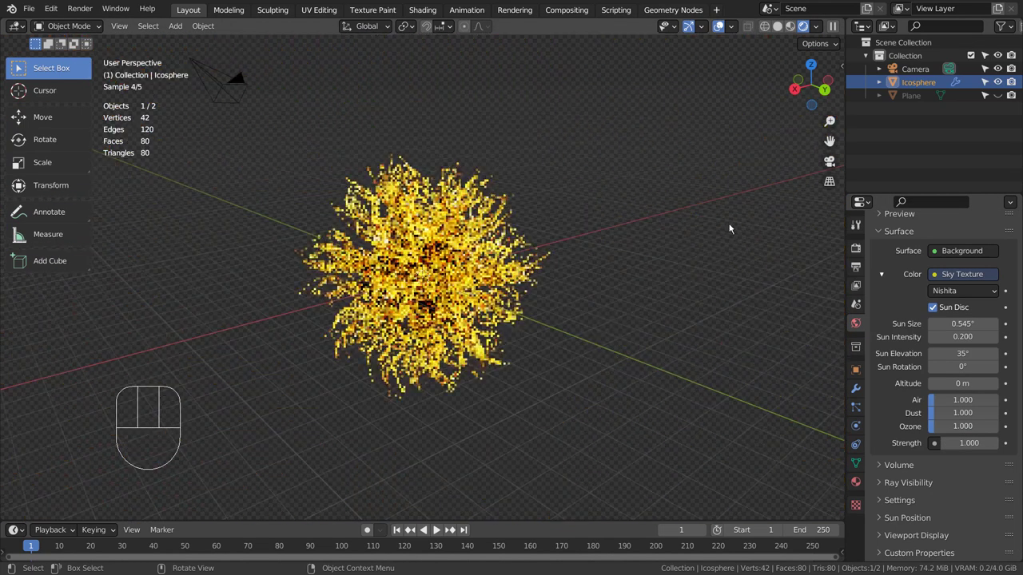
pyautogui.click(998, 96)
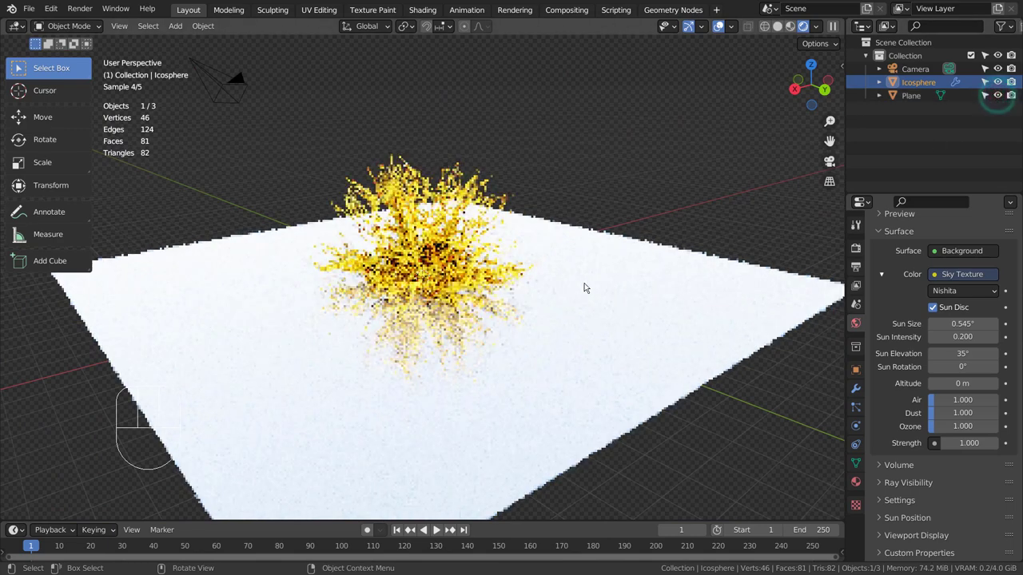
pyautogui.scroll(4, 591, 288)
pyautogui.scroll(3, 601, 289)
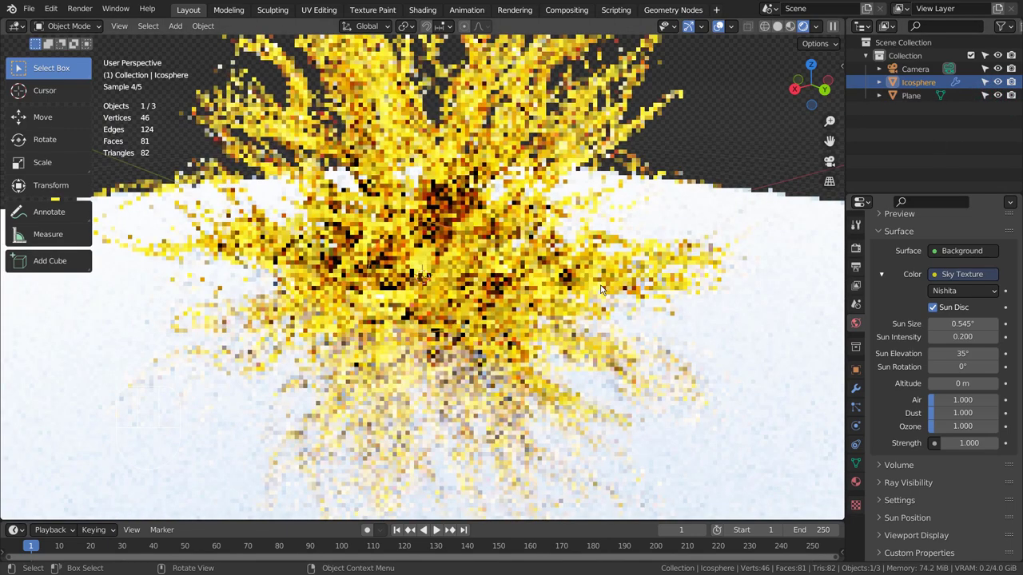